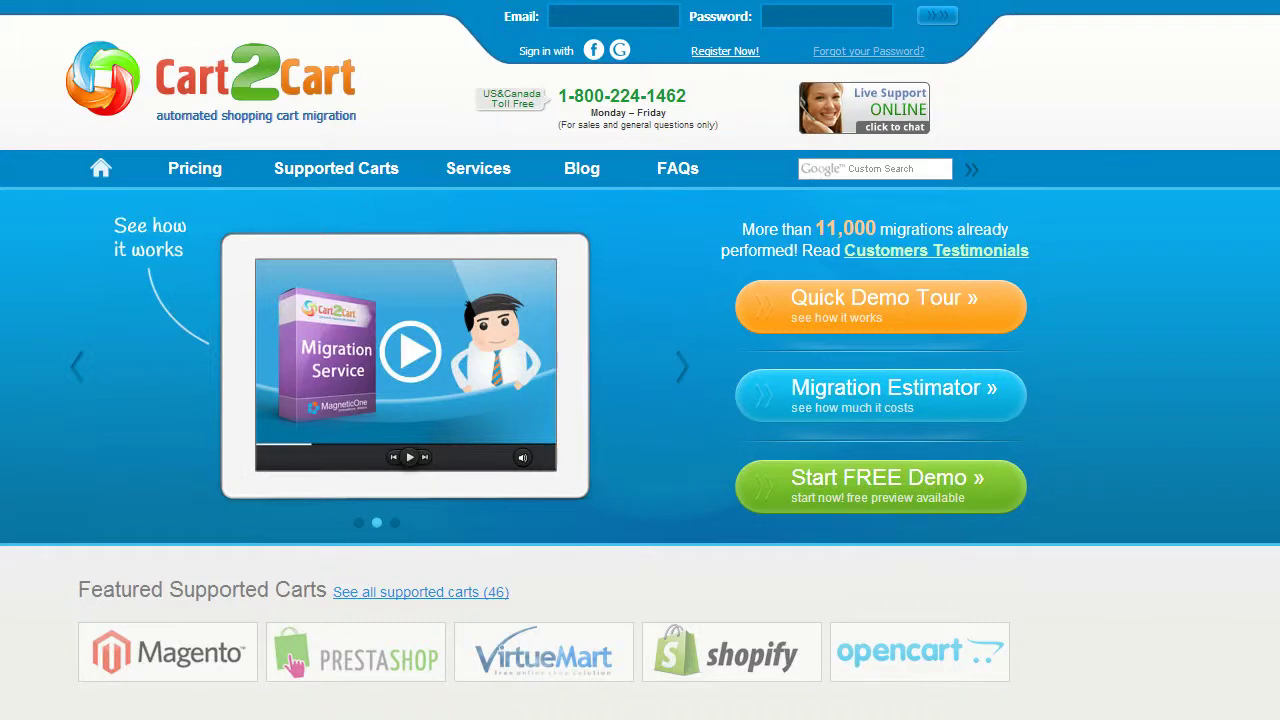
Step: Register a new Cart2Cart account with an e-mail, full name and password, accepting the Terms Of Service
left_click(736, 55)
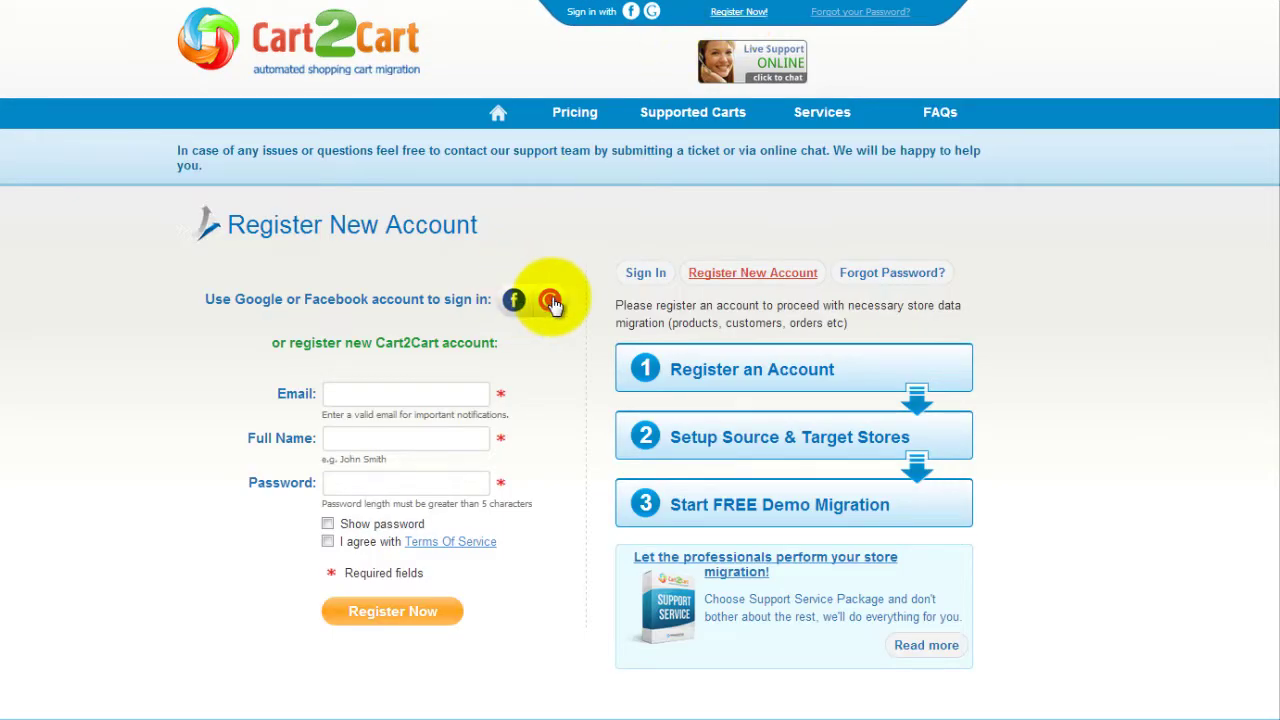
left_click(465, 393)
type("you")
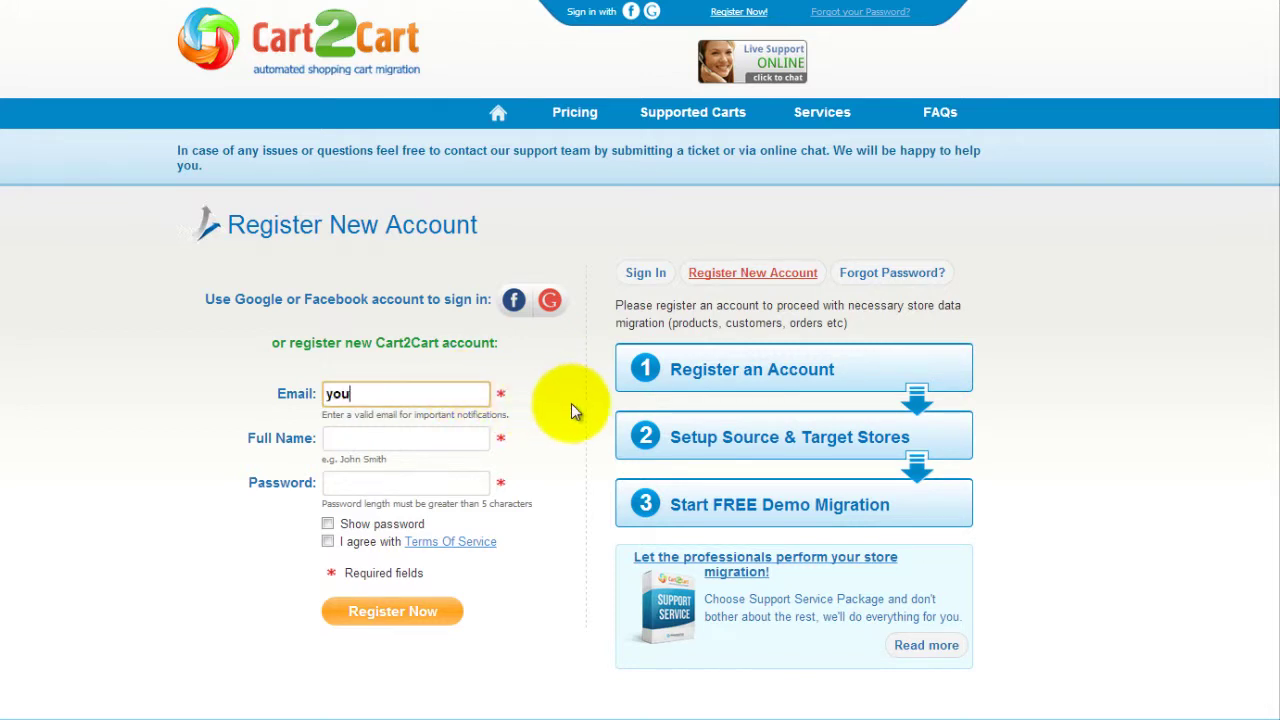
type("r@email.com")
key("Tab")
type("John Smith")
key("Tab")
type("password12")
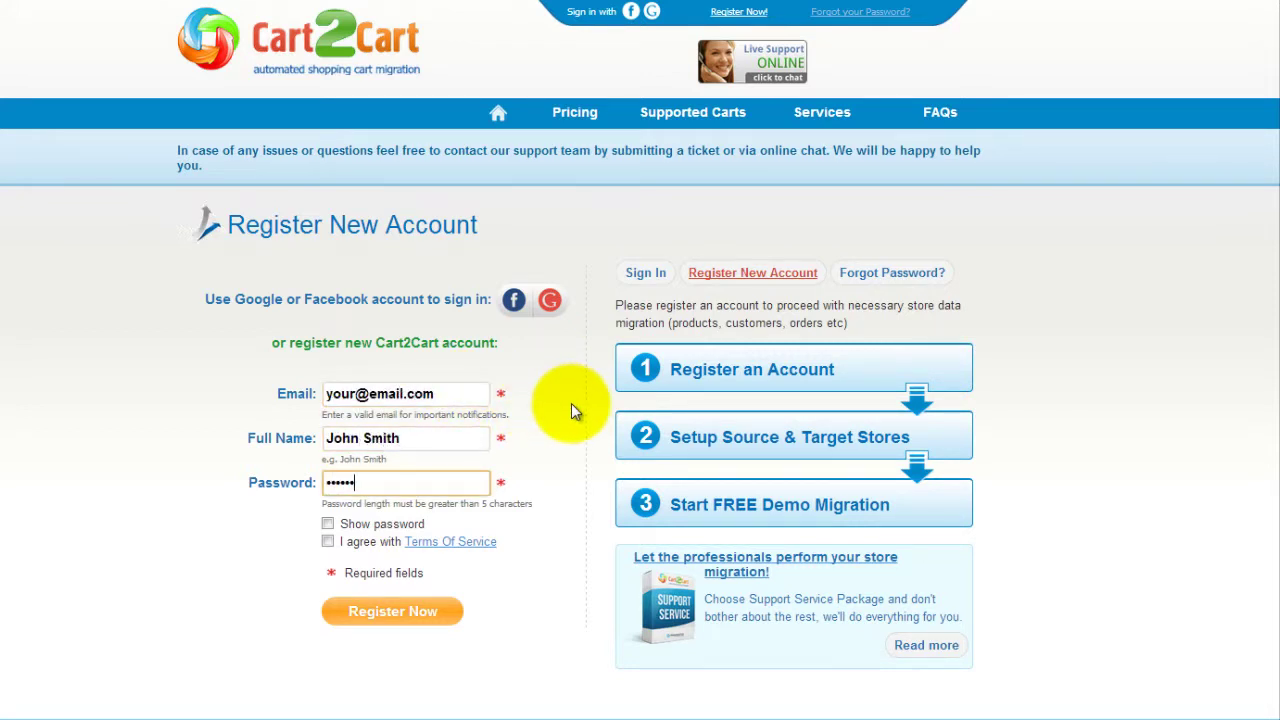
type("34567")
left_click(327, 541)
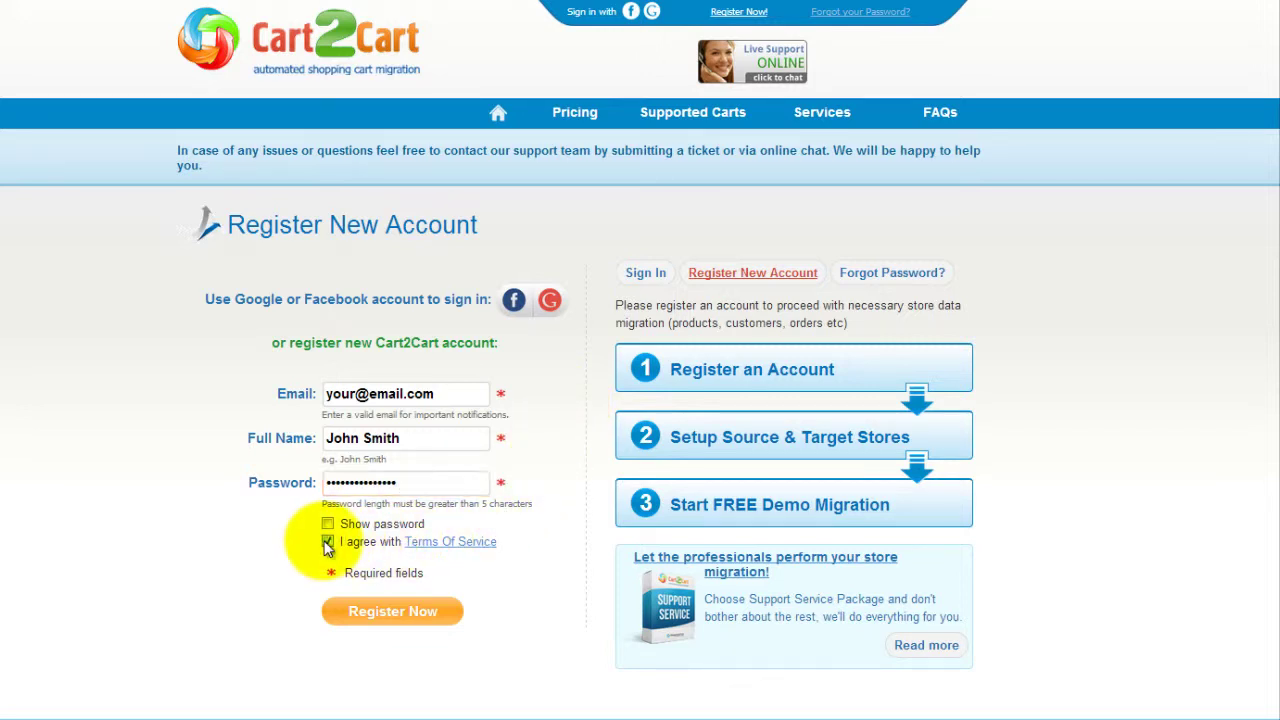
left_click(391, 616)
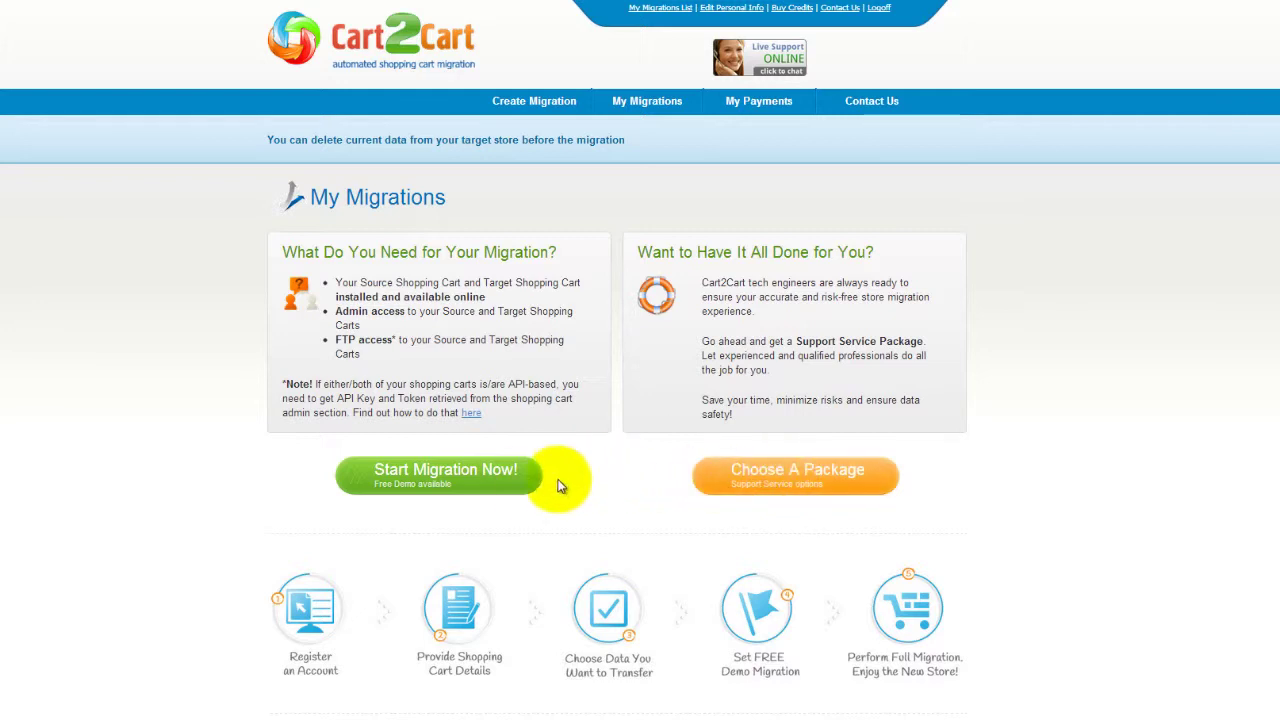
Step: Start a new migration with VirtueMart 2.0.x as source cart at yourvirtuemartstore.com
left_click(484, 488)
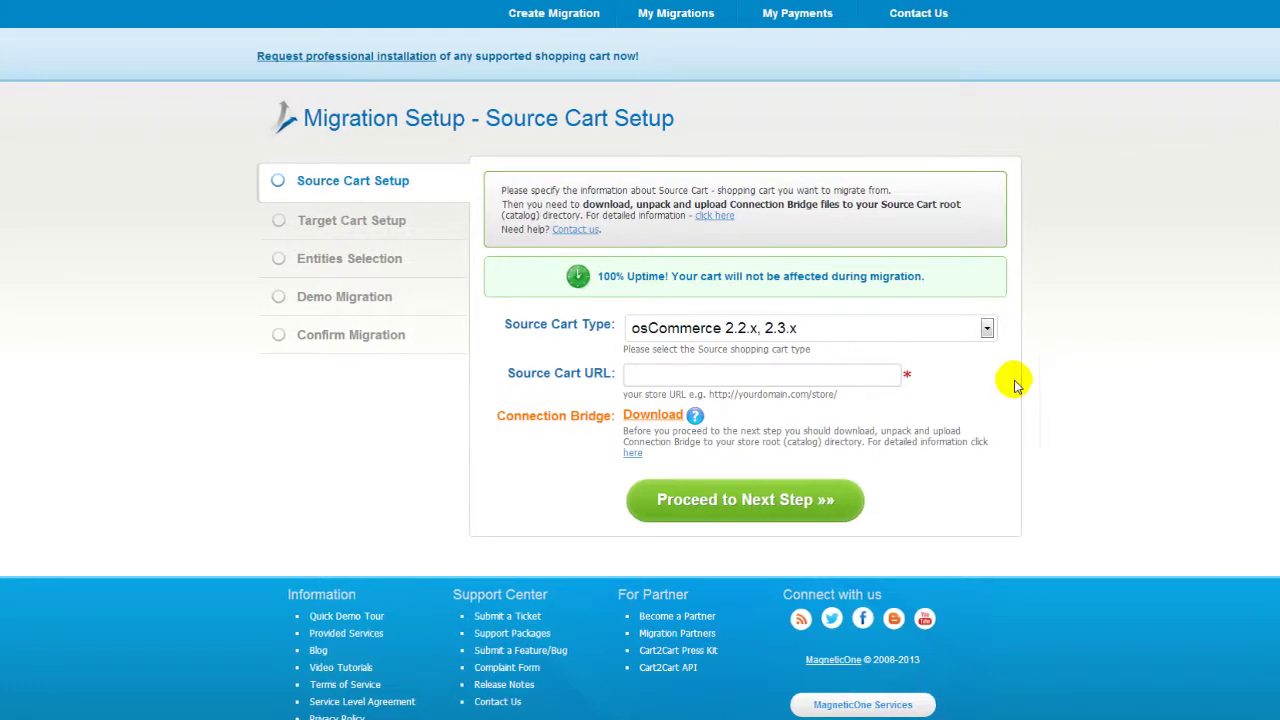
left_click(985, 328)
left_click_drag(991, 480, 991, 557)
left_click(934, 533)
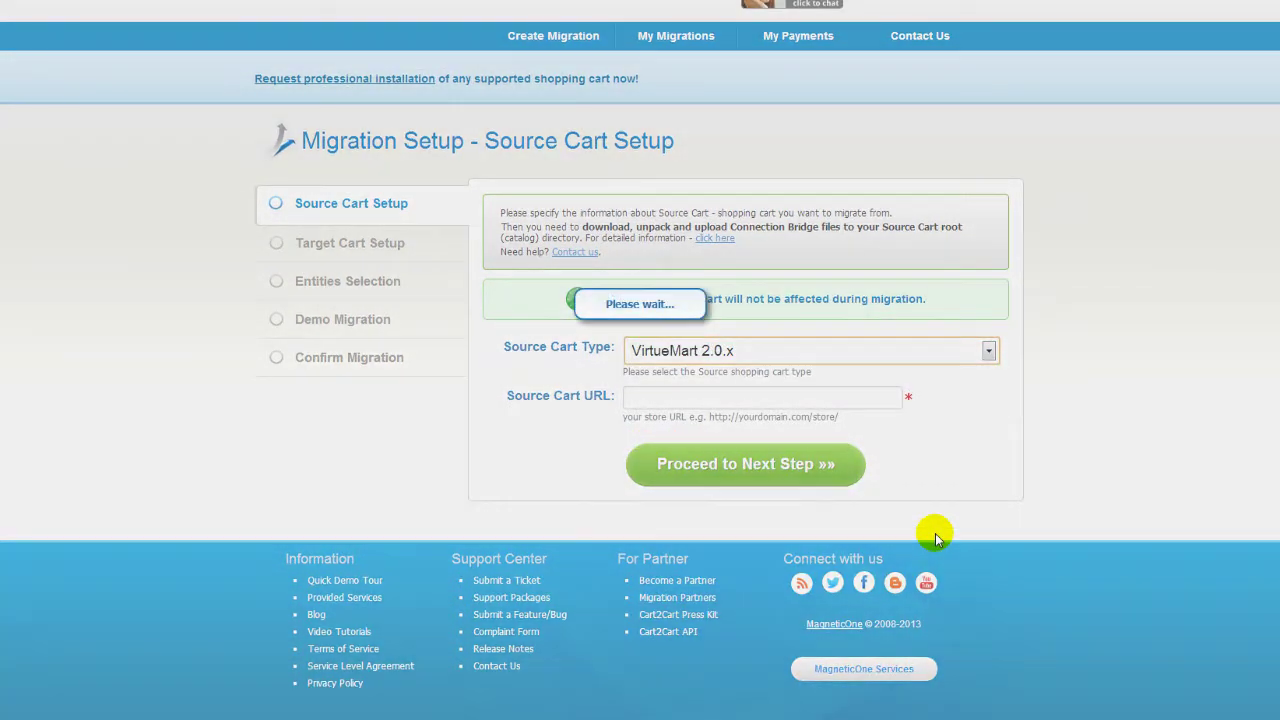
left_click(718, 400)
type("yourvirtuemartstore.com")
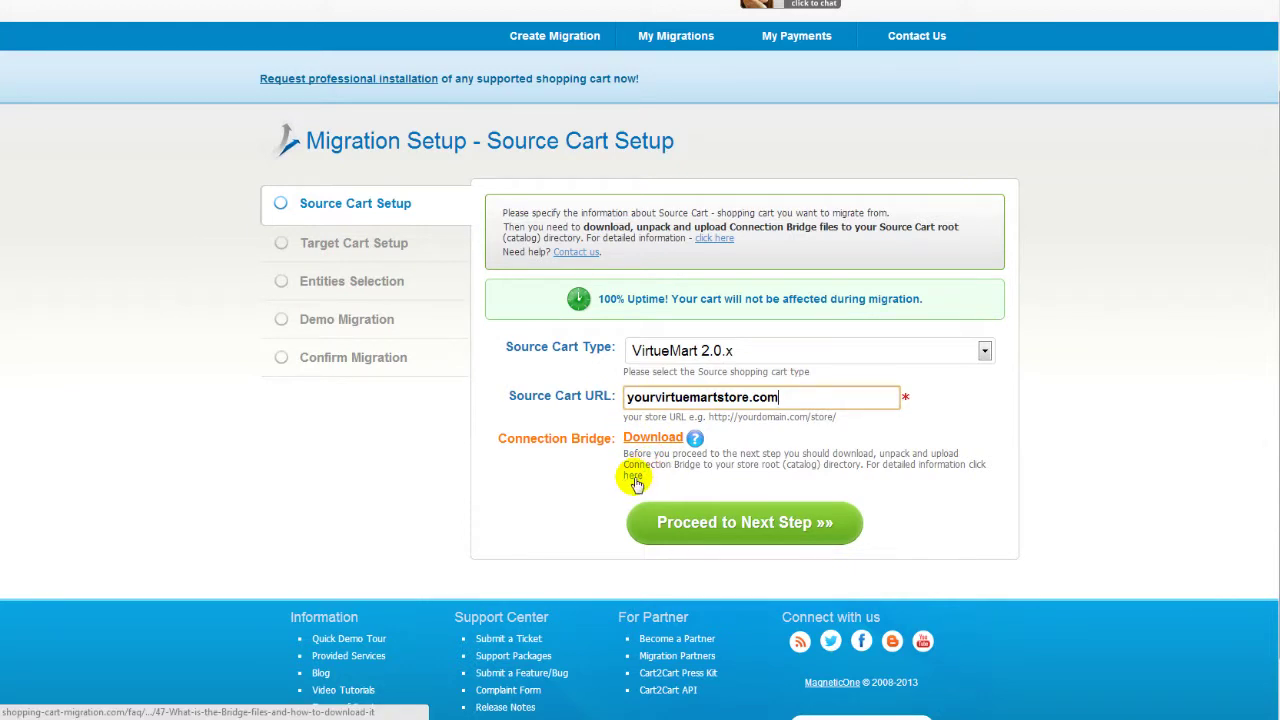
Step: Read the Connection Bridge FAQ, then proceed to the Target Cart Setup step
left_click(633, 479)
scroll(640, 400, "down", 5)
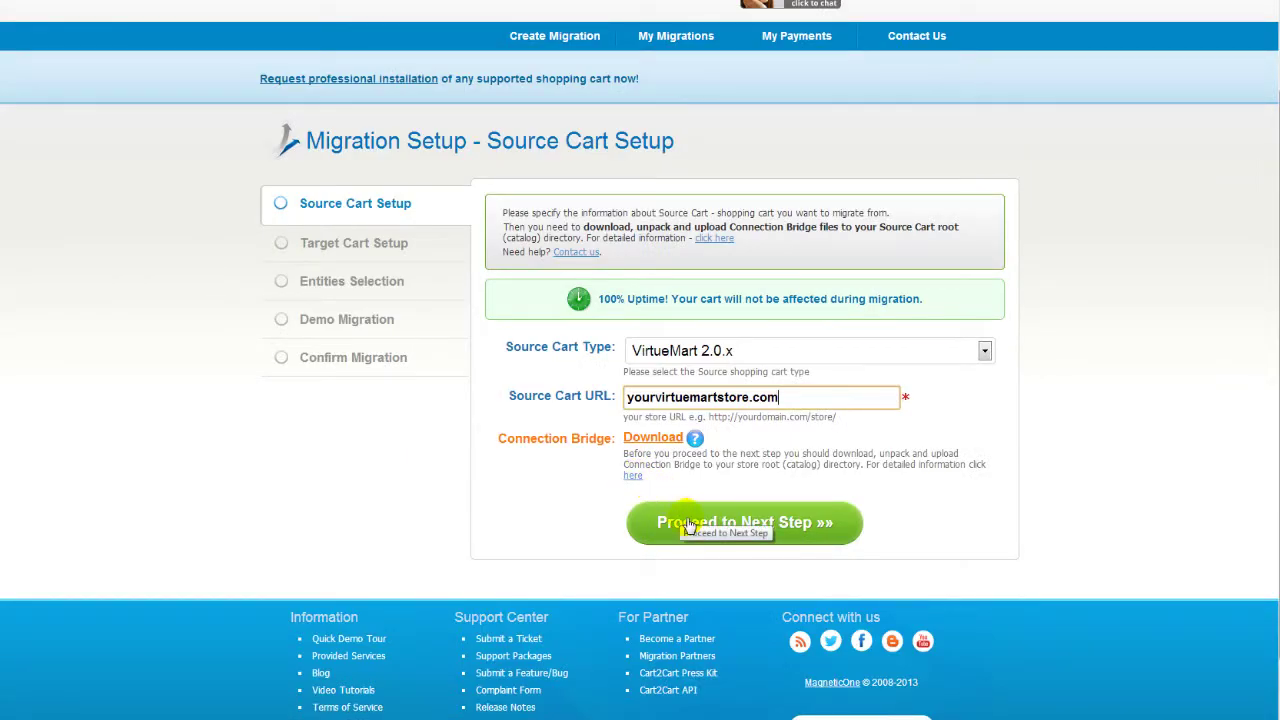
left_click(688, 524)
left_click(953, 420)
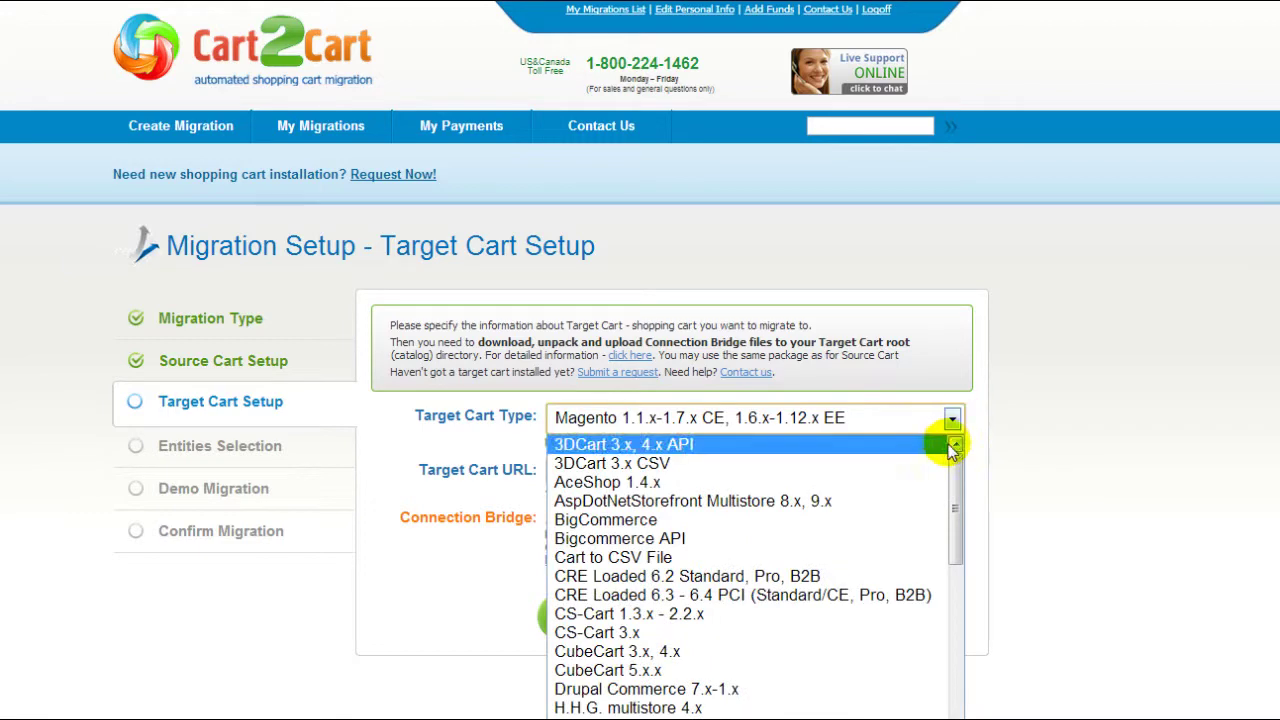
scroll(920, 503, "down", 8)
scroll(920, 503, "down", 10)
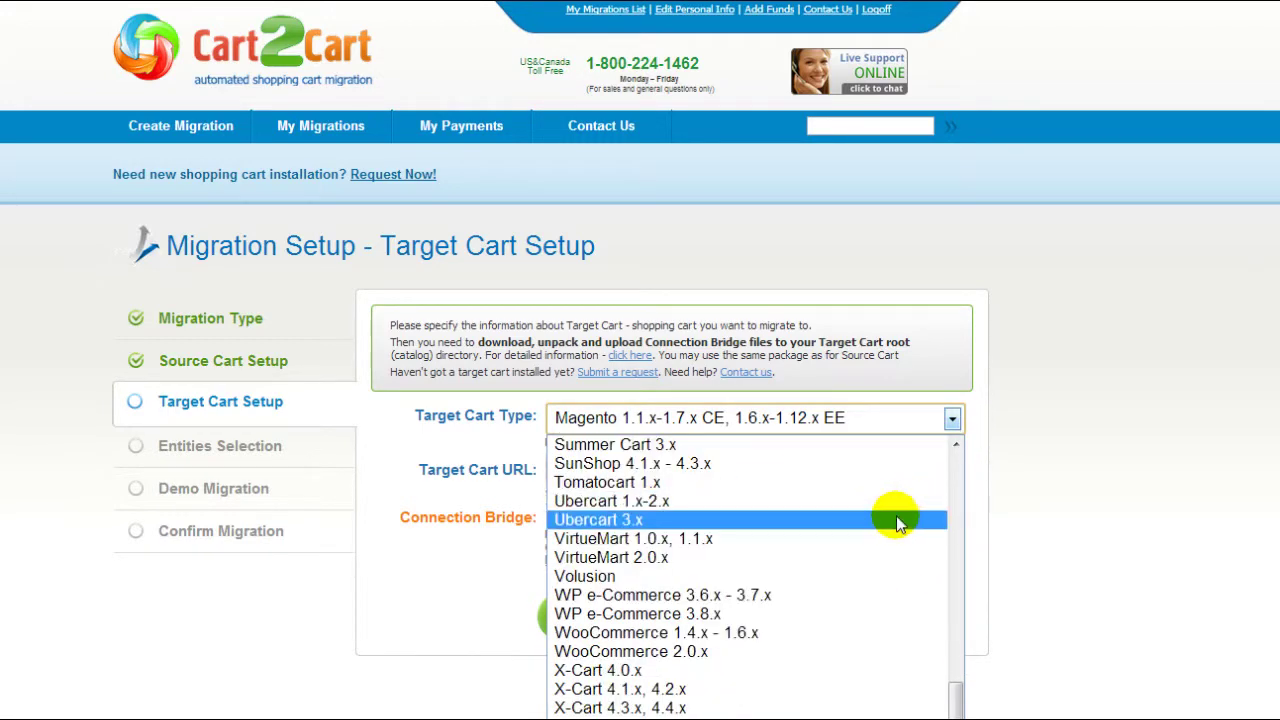
left_click(840, 651)
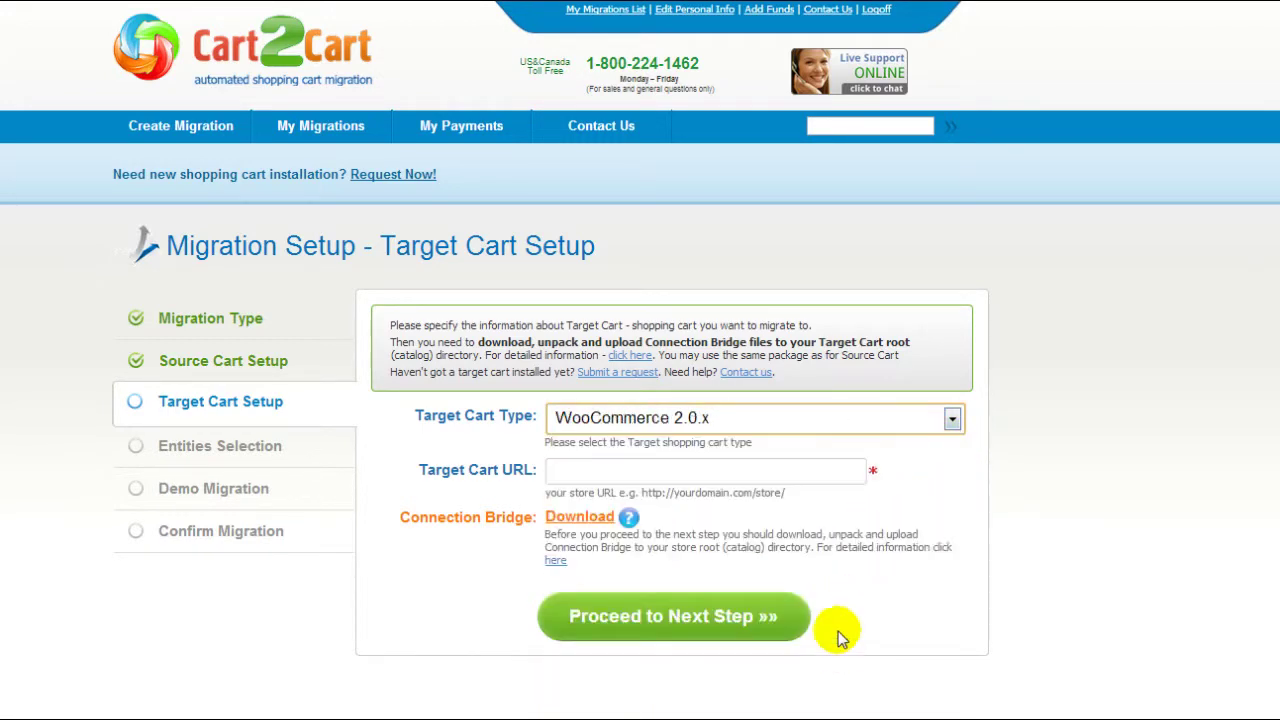
left_click(821, 476)
type("www.your-target-wo")
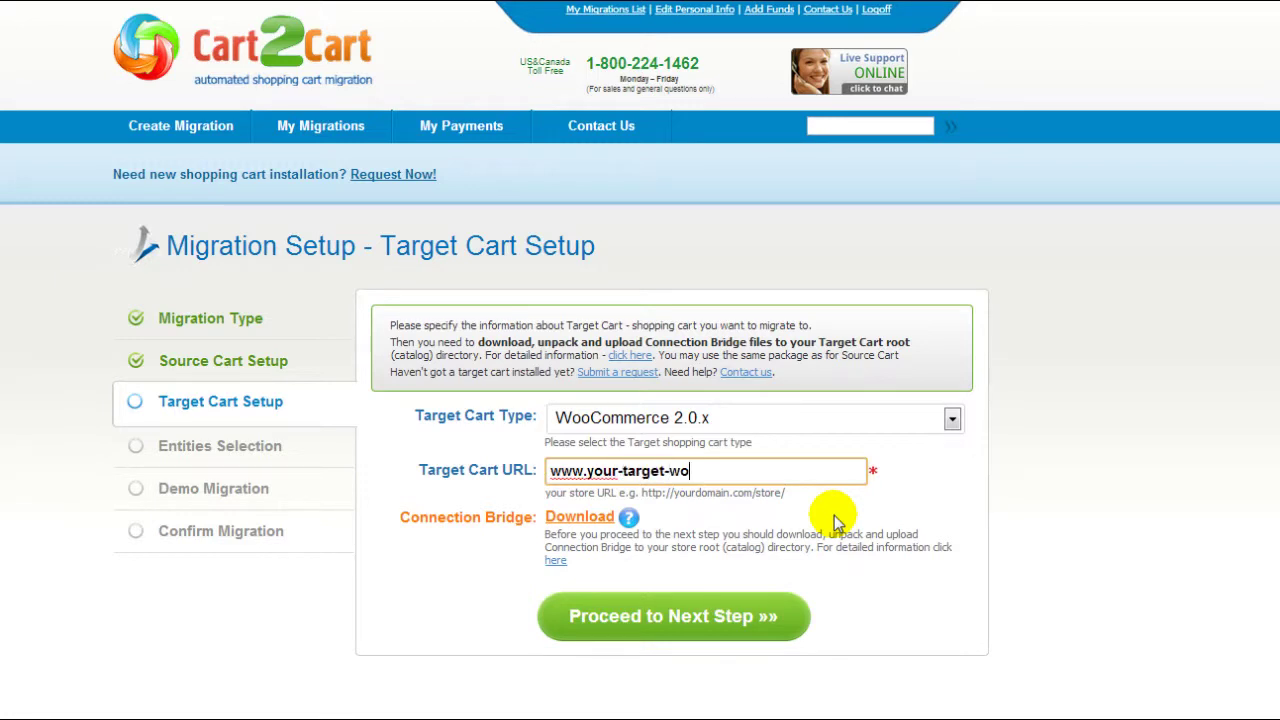
type("ocommerce-store.com")
left_click(835, 522)
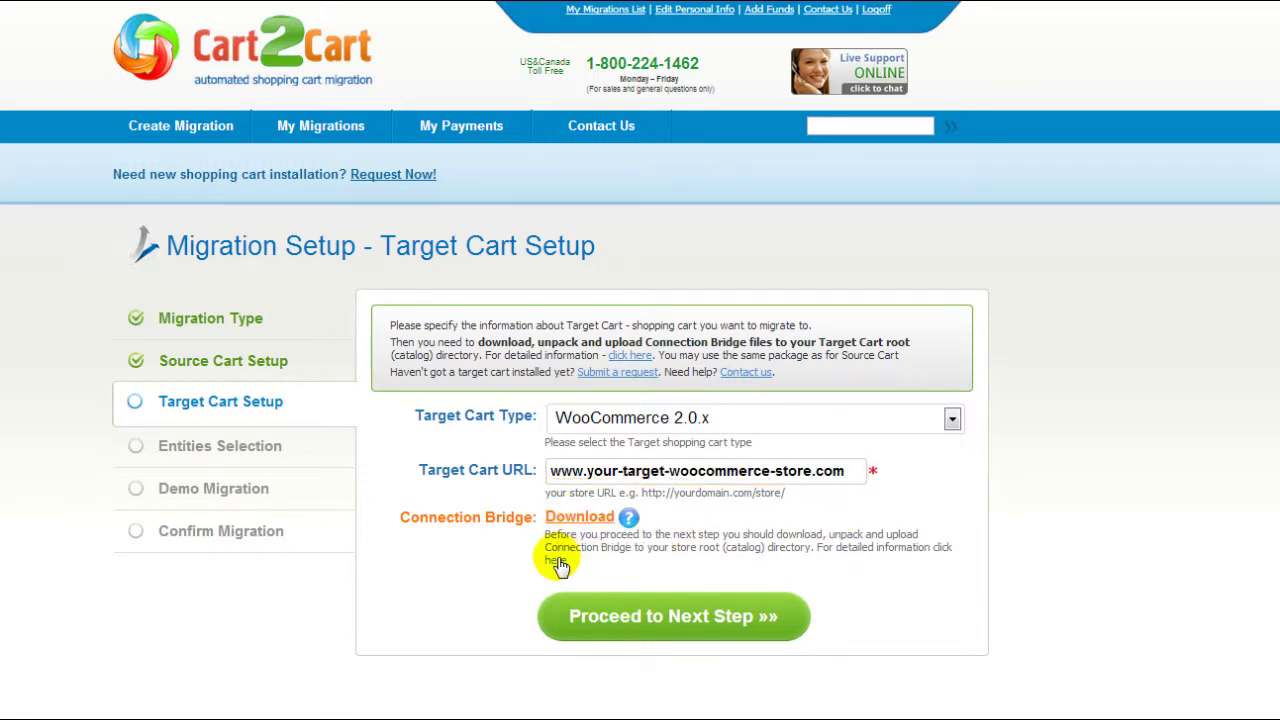
left_click(651, 611)
Step: Select all entities (products, categories, manufacturers, customers, orders) and continue to Currencies Mapping
scroll(651, 611, "down", 2)
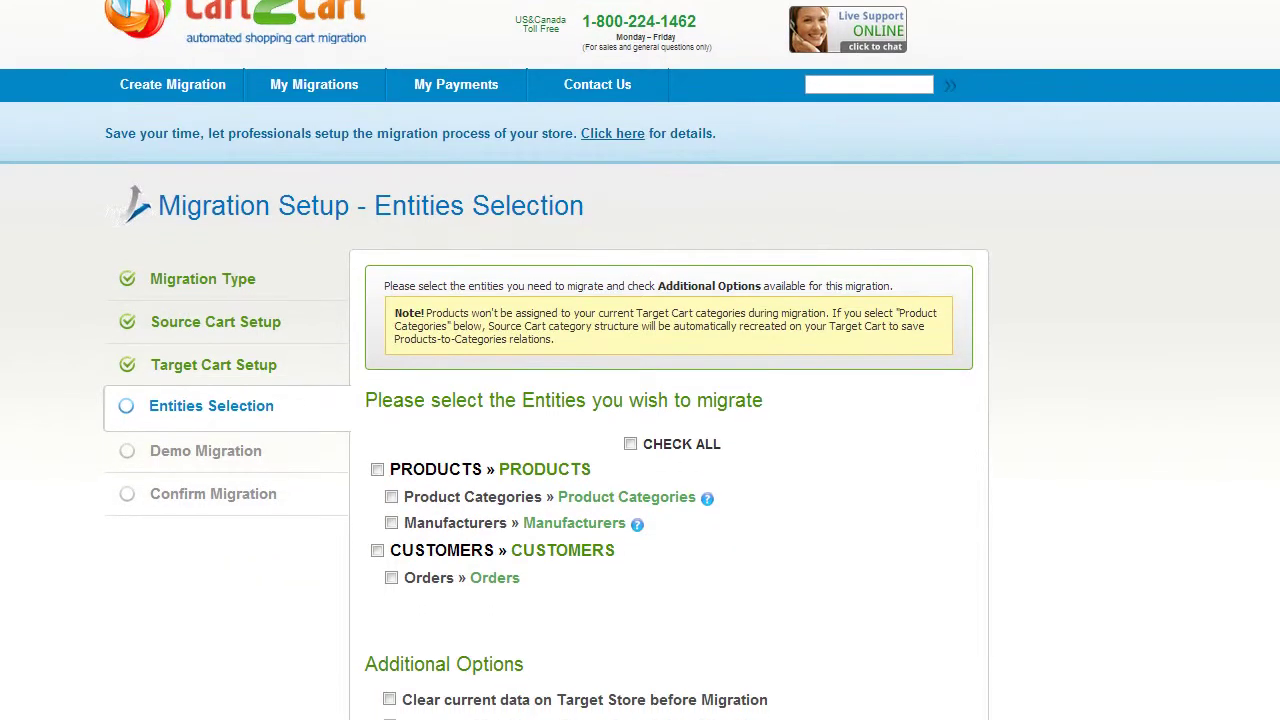
scroll(640, 400, "down", 3)
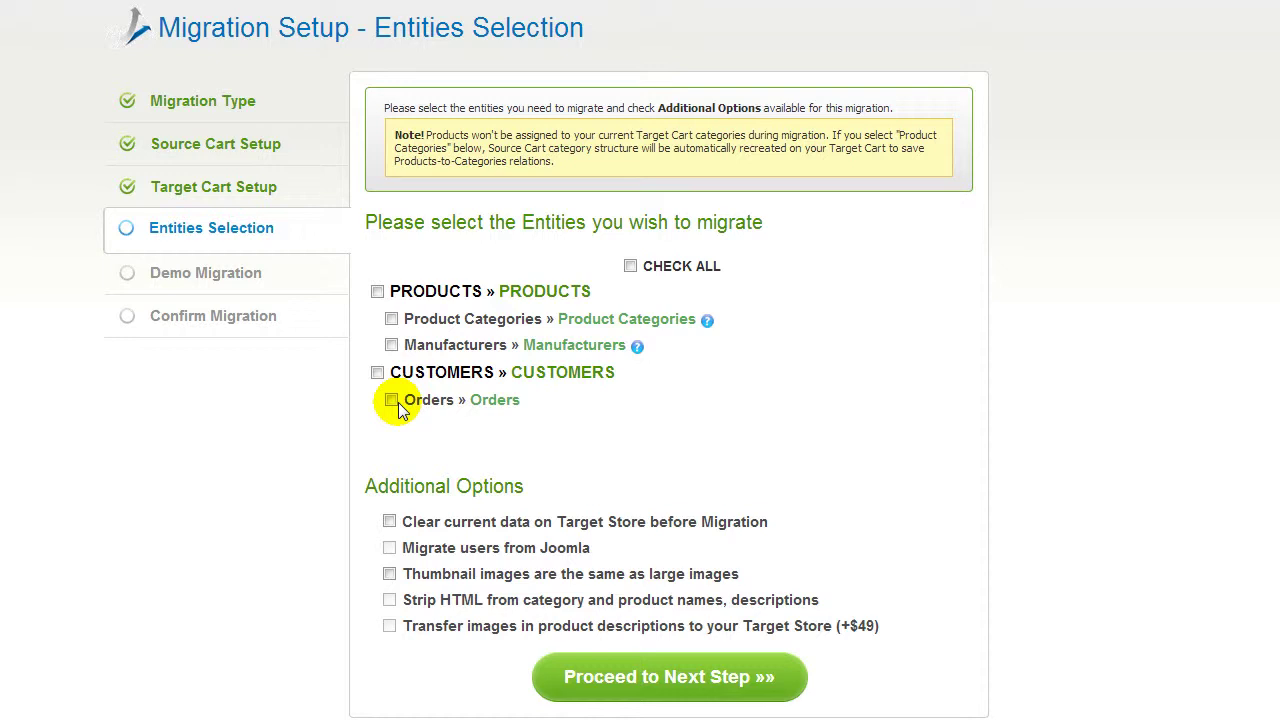
left_click(630, 266)
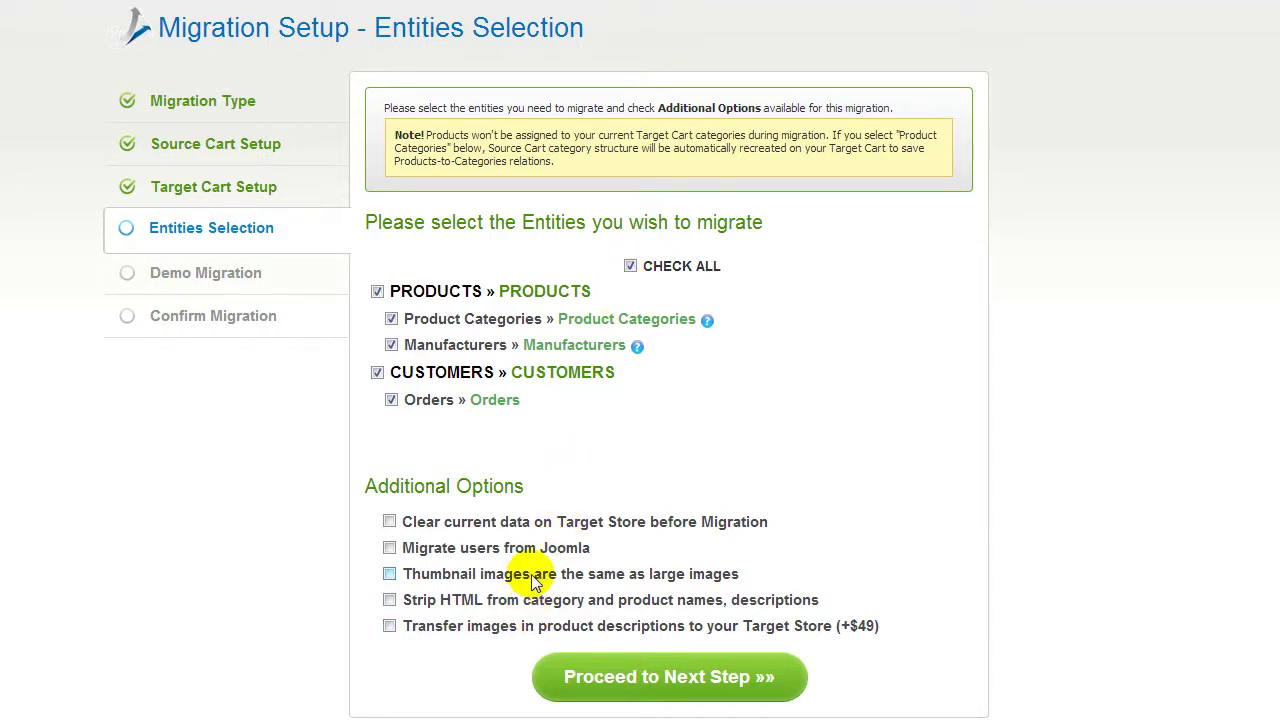
left_click(607, 670)
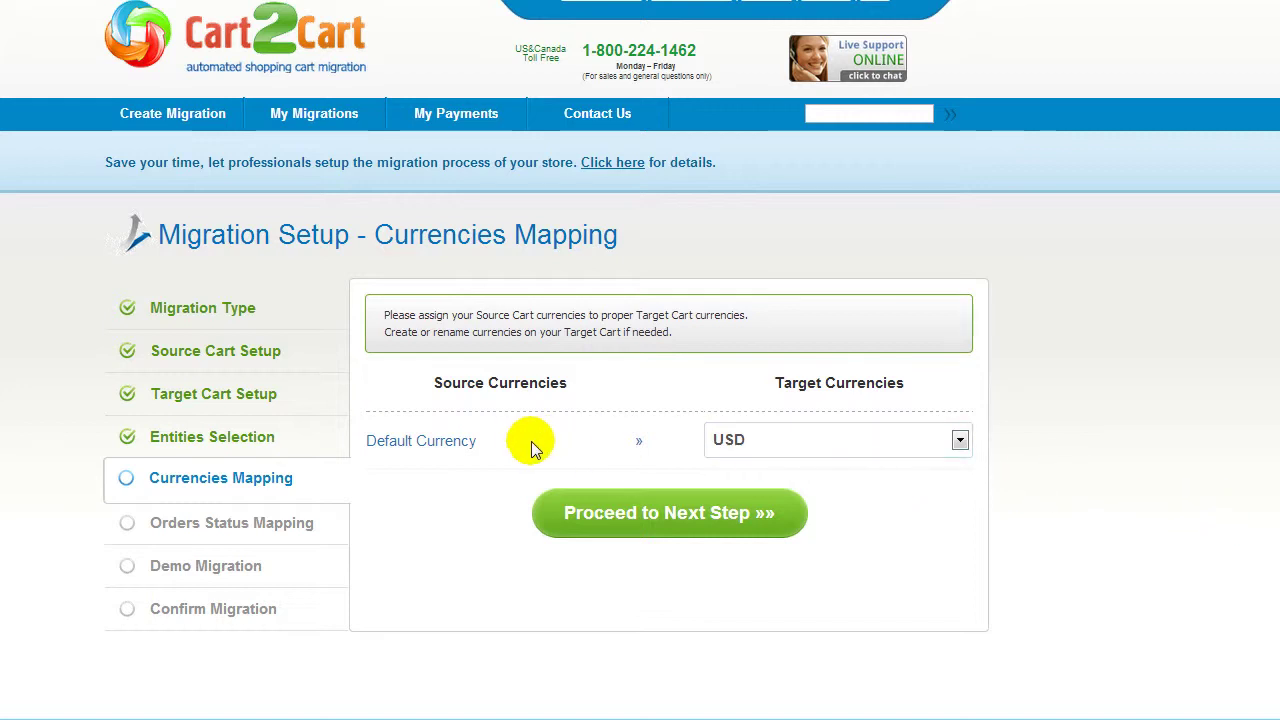
Step: Keep USD as the target currency for Default Currency and move to order status mapping
left_click(811, 440)
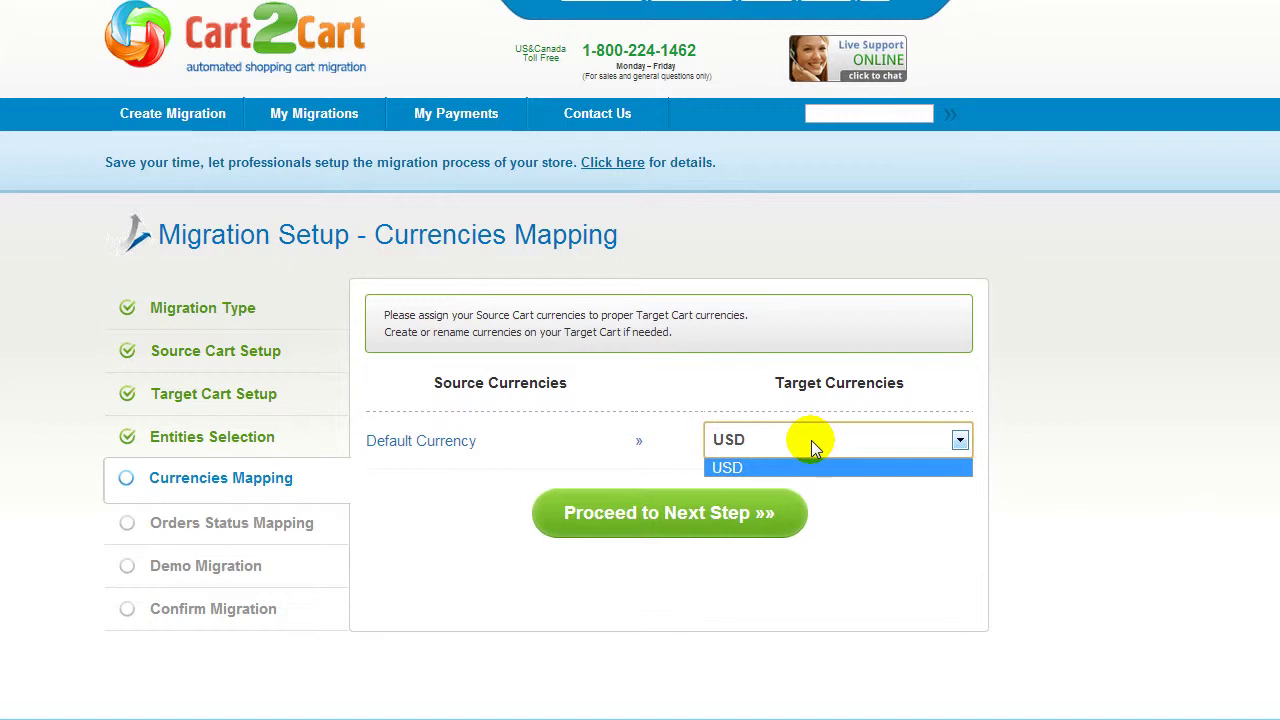
left_click(811, 440)
left_click(678, 512)
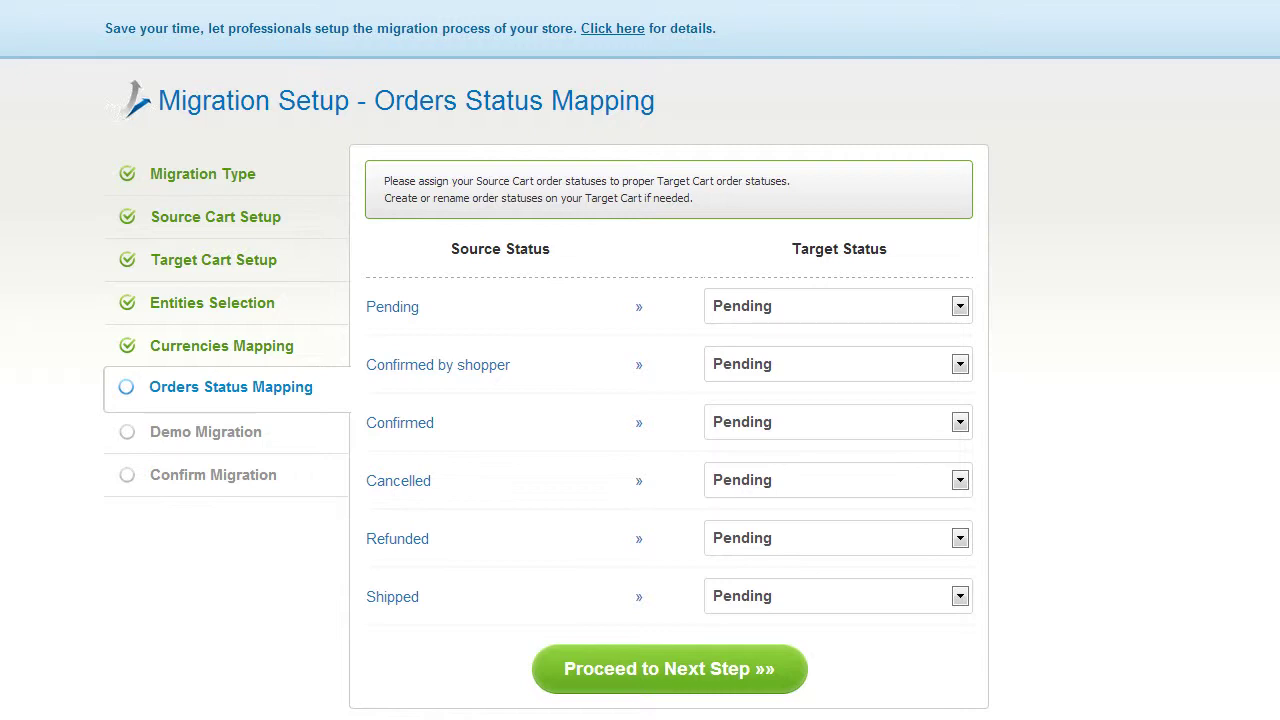
Step: Map Confirmed by shopper to Completed and Confirmed to Cancelled, then advance to Demo Migration
left_click(960, 364)
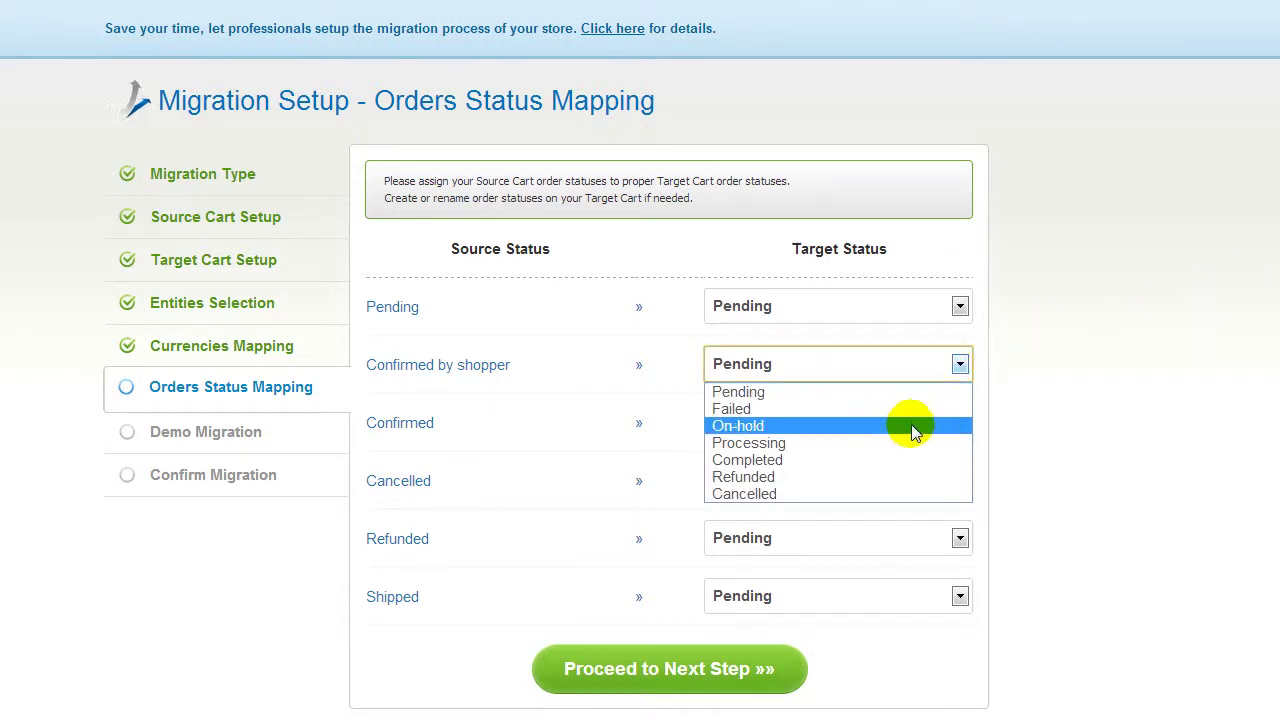
left_click(903, 459)
left_click(887, 432)
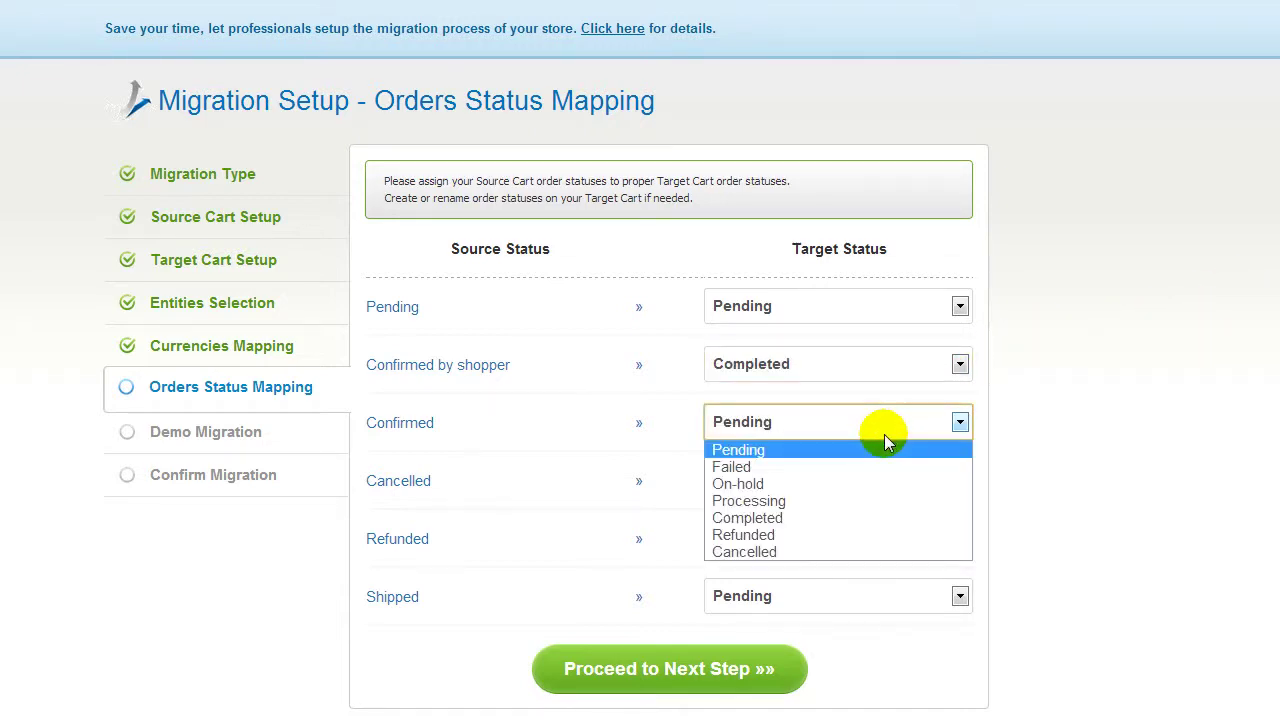
left_click(874, 550)
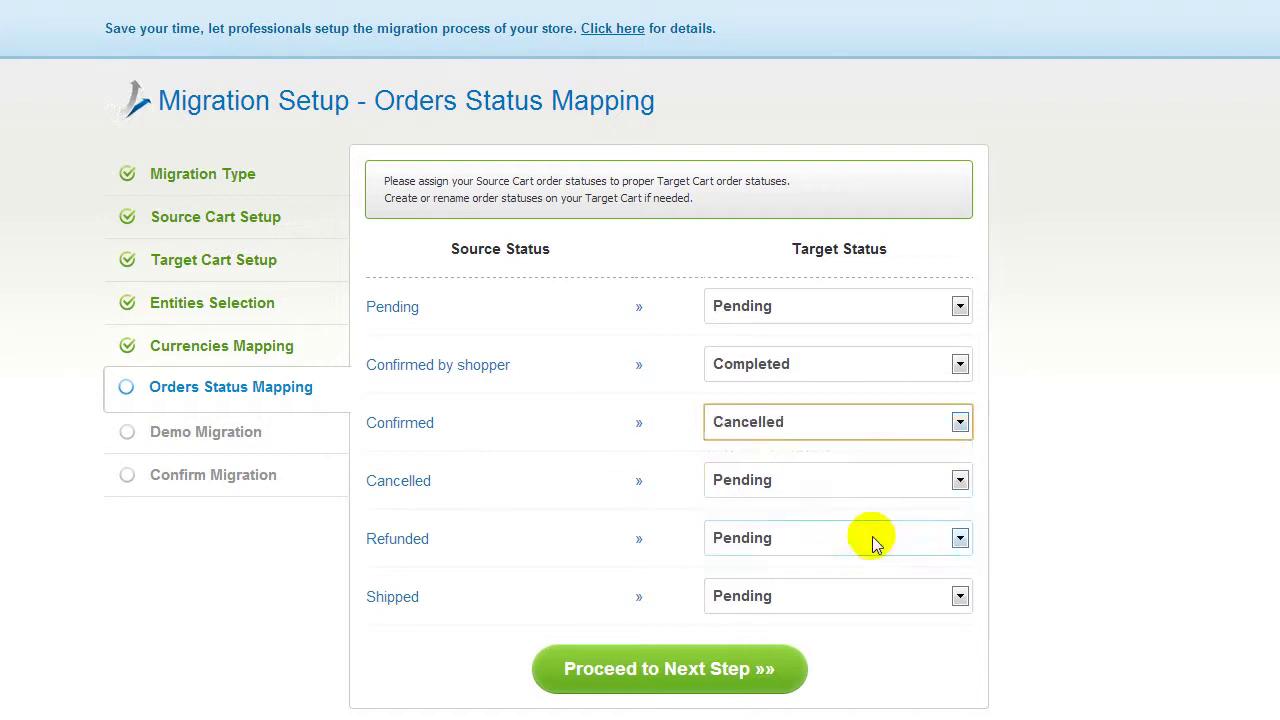
left_click(668, 674)
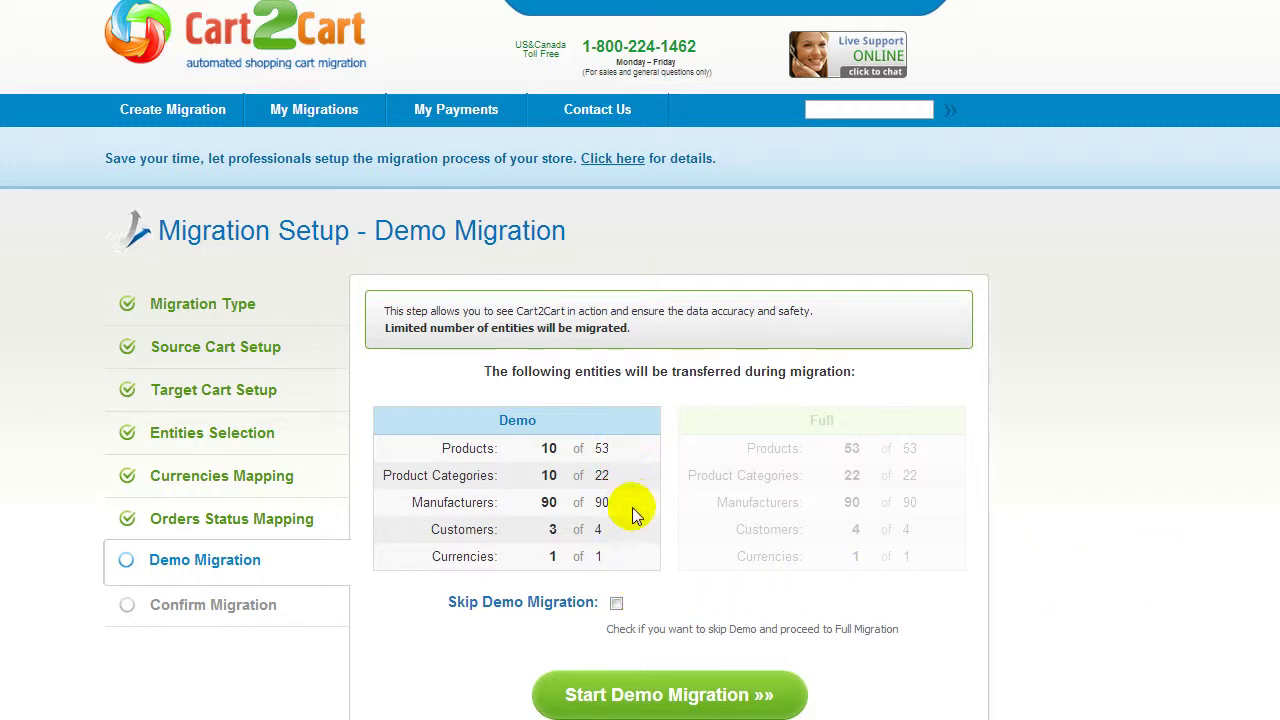
Step: Leave the demo migration enabled and start the demo migration
left_click(616, 603)
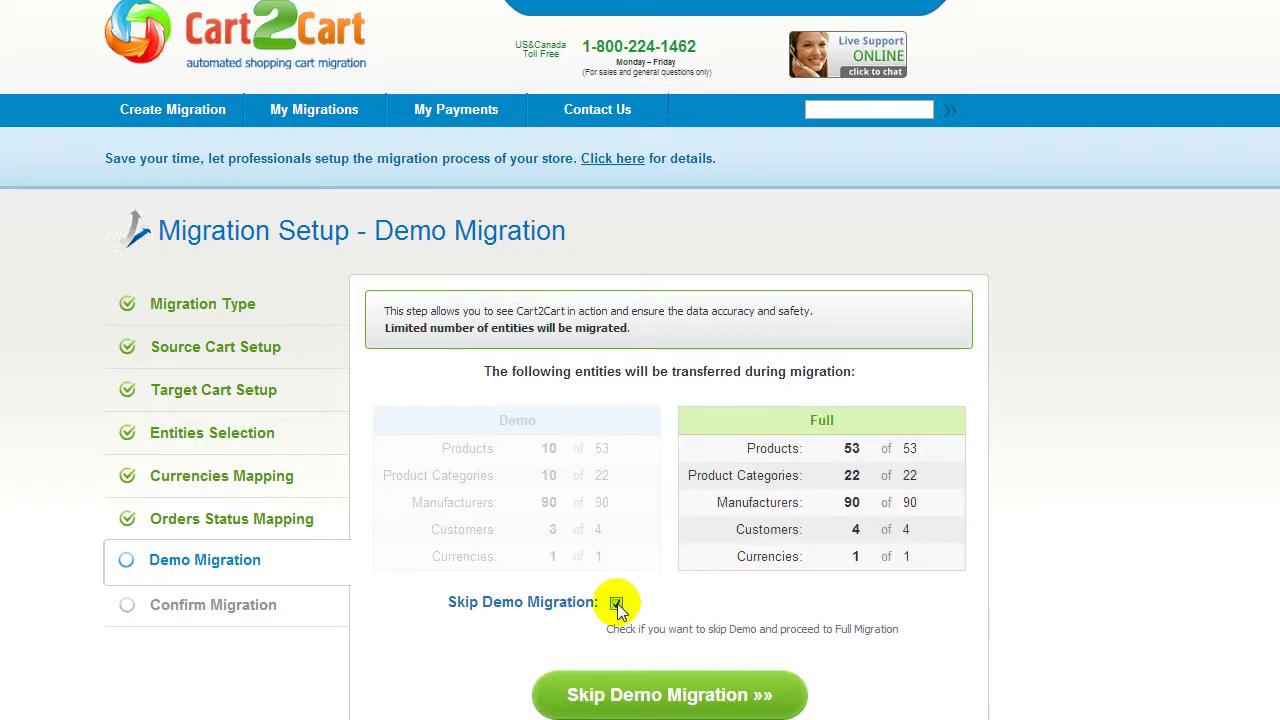
left_click(616, 603)
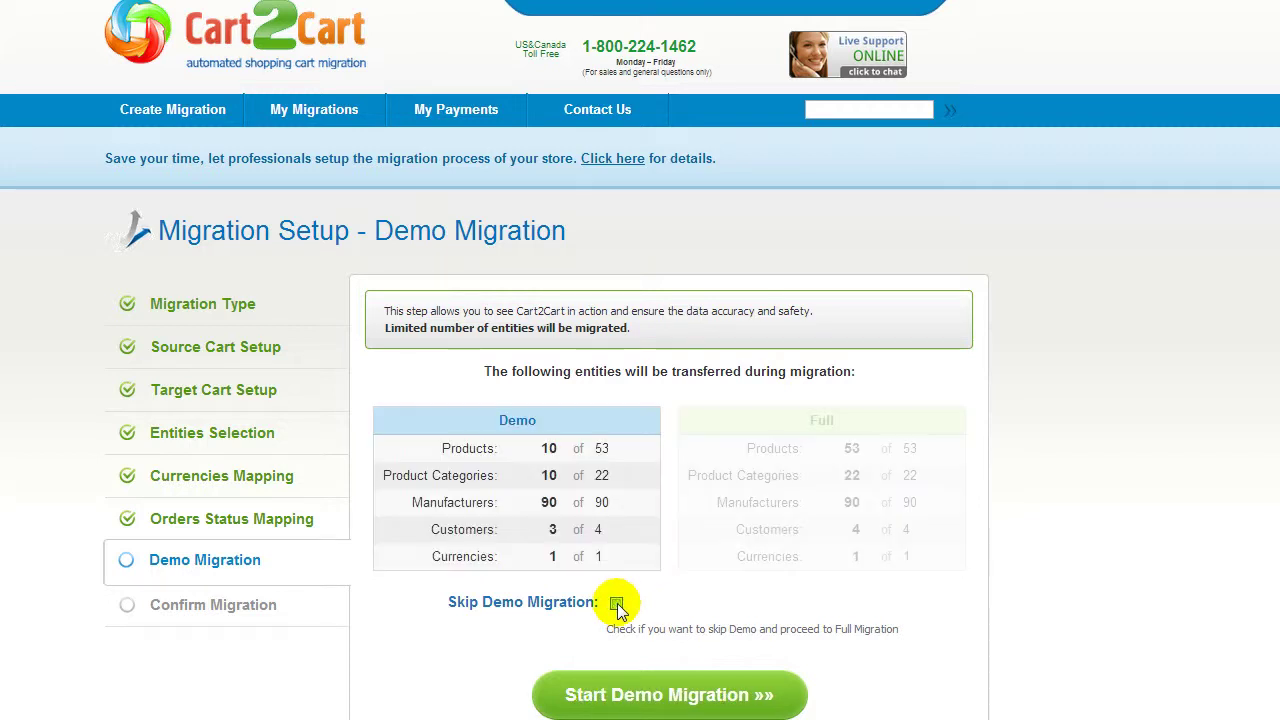
left_click(657, 689)
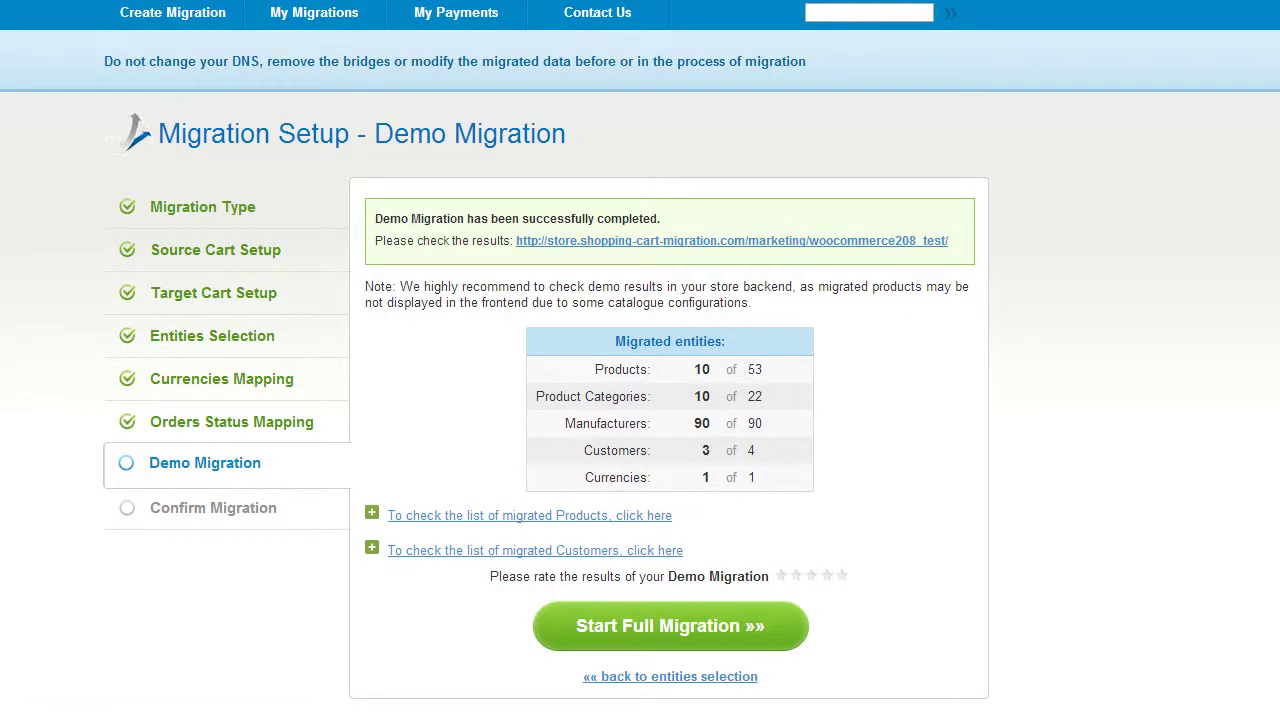
Step: Review the migrated products and the test store's Shop page, then rate the demo five stars
left_click(640, 518)
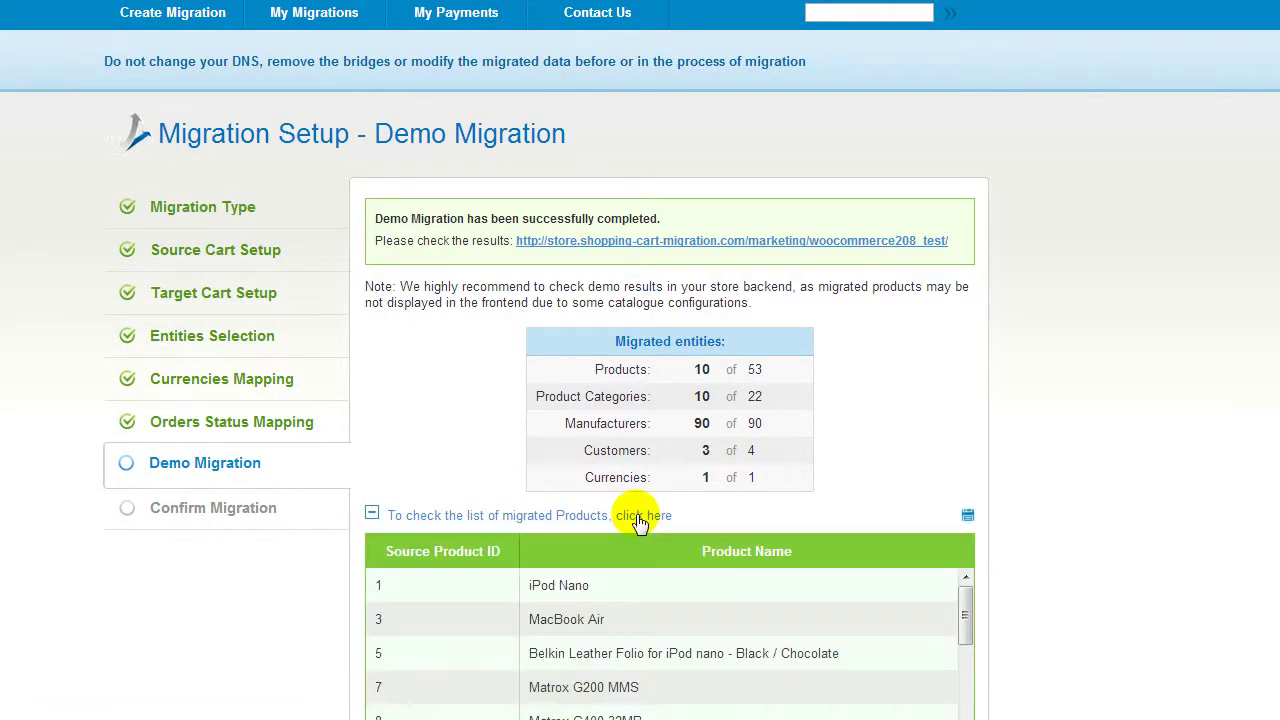
left_click(640, 518)
left_click(722, 240)
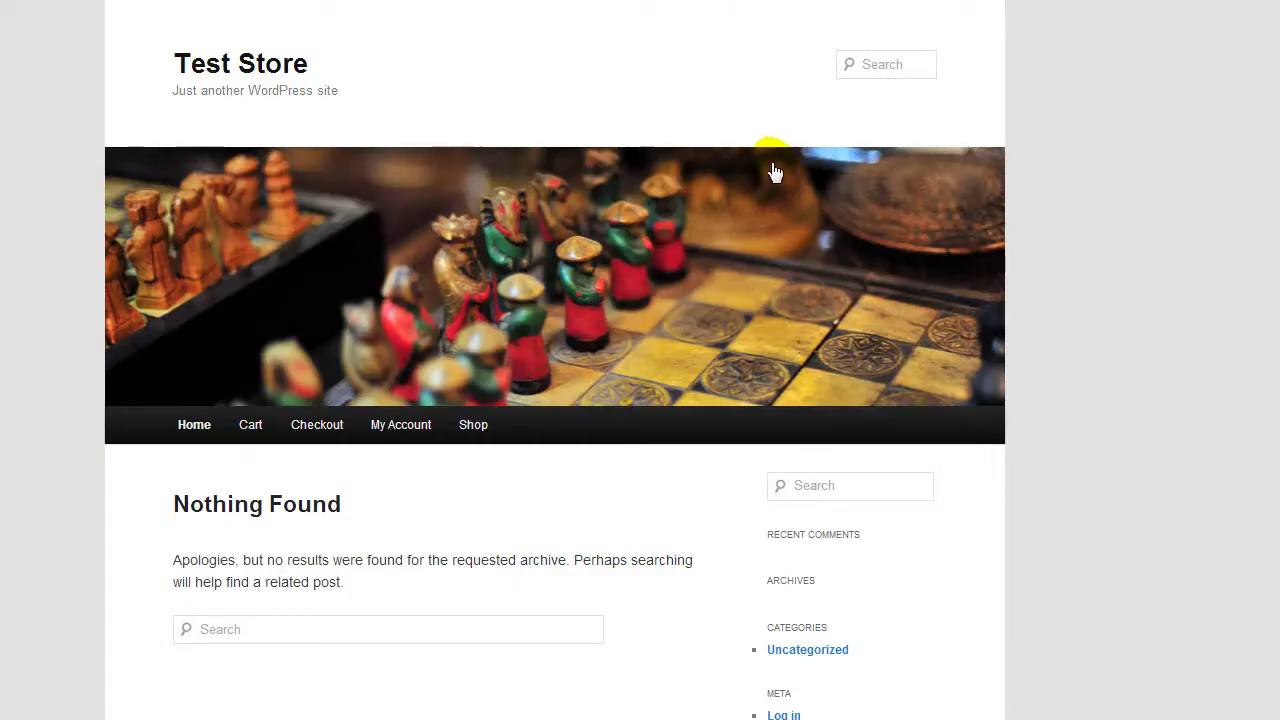
left_click(484, 425)
scroll(488, 424, "down", 3)
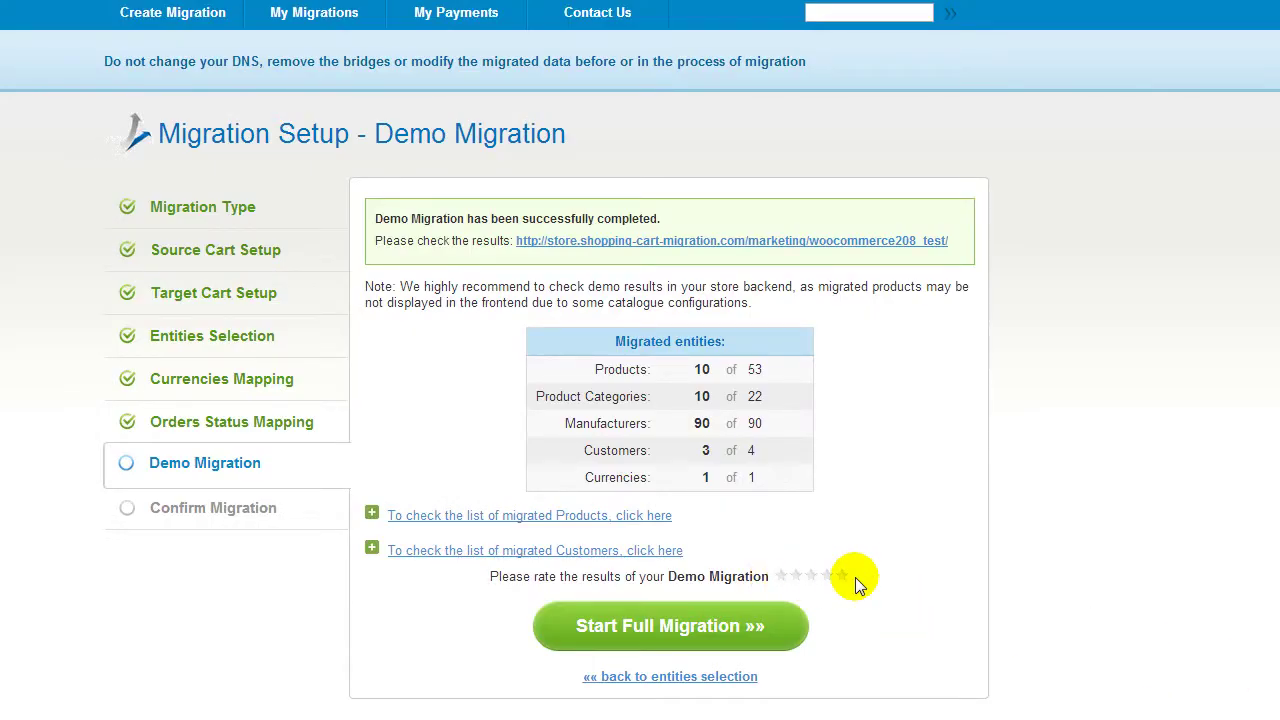
left_click(845, 577)
Step: Confirm the 183-entity, $49.00 migration without a discount coupon and start the full migration
left_click(786, 628)
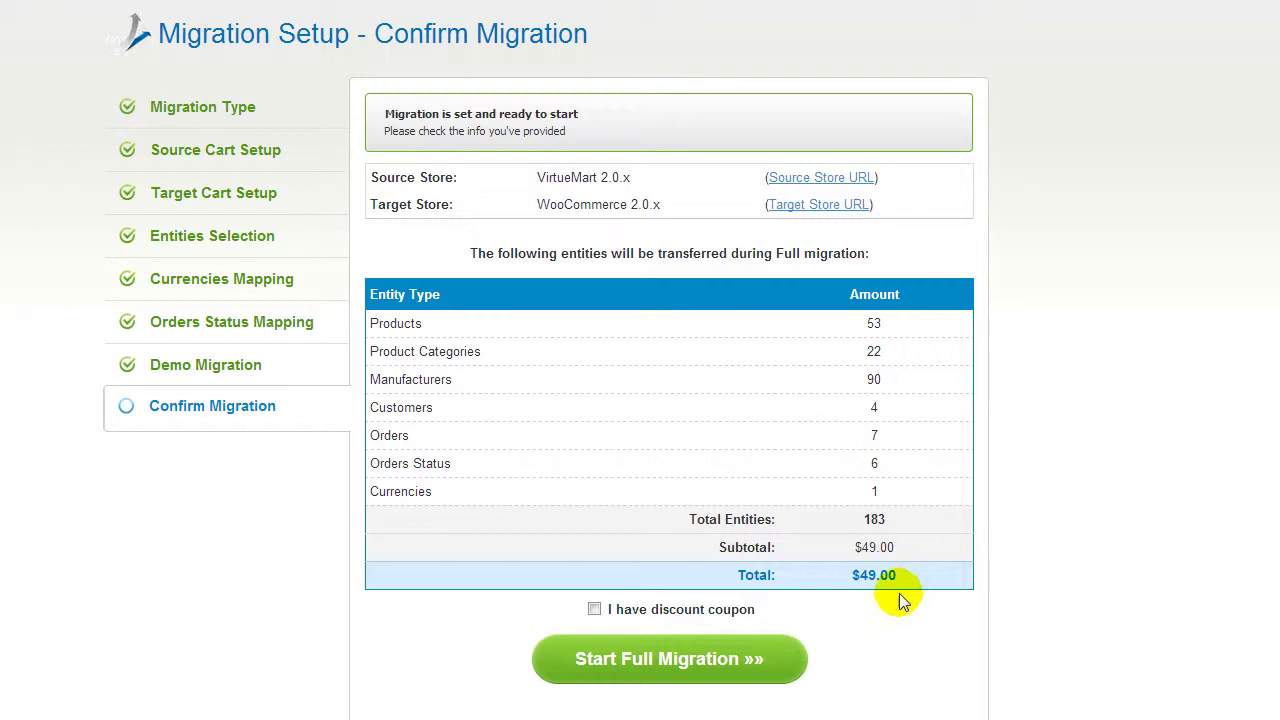
left_click(594, 609)
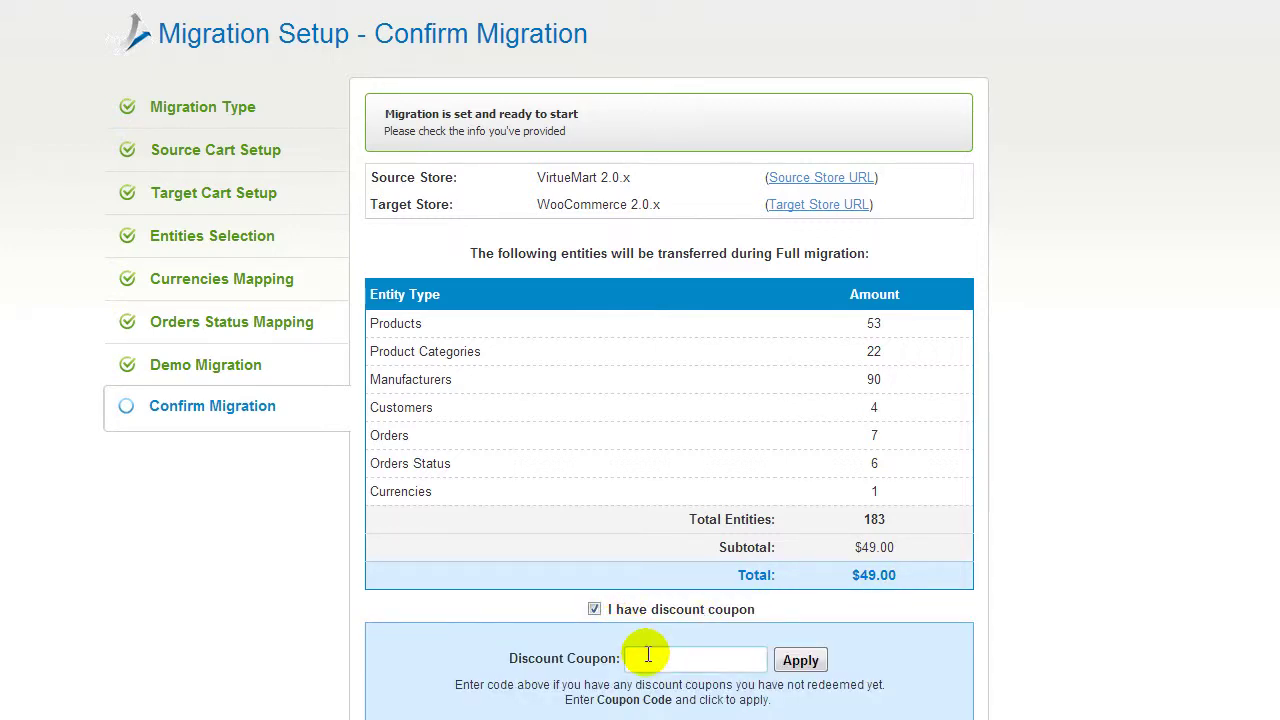
left_click(594, 609)
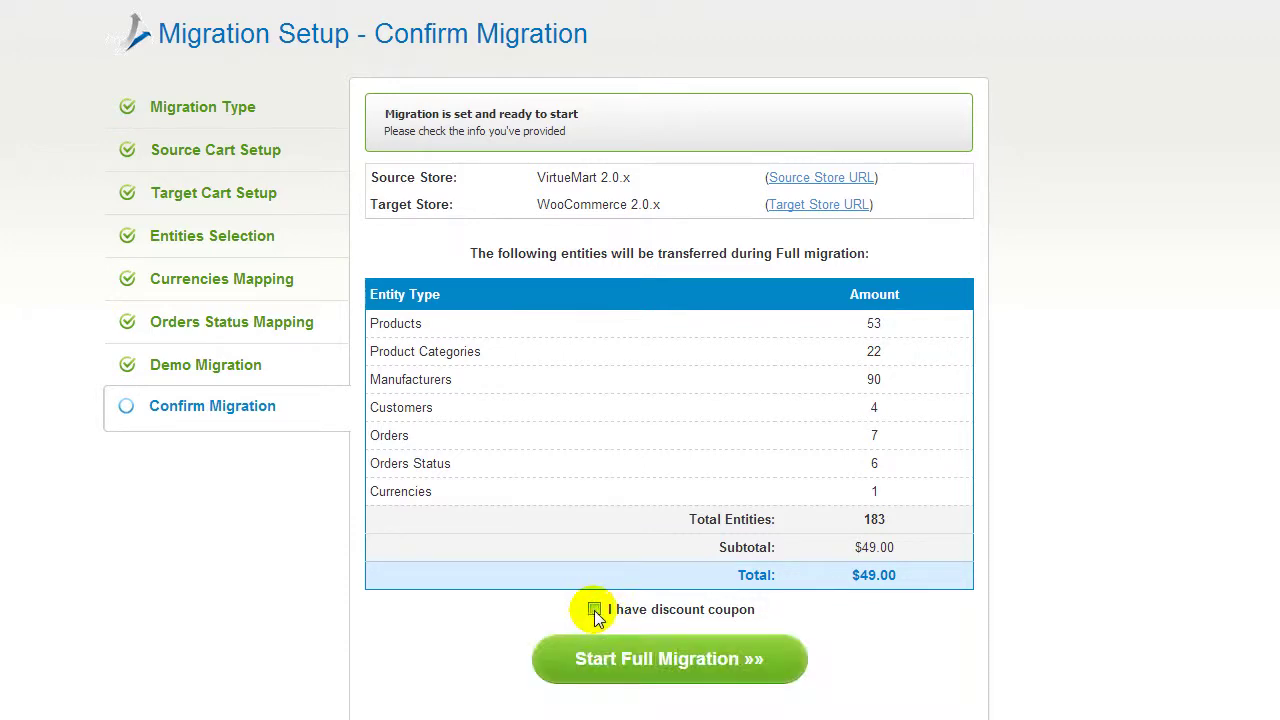
left_click(622, 656)
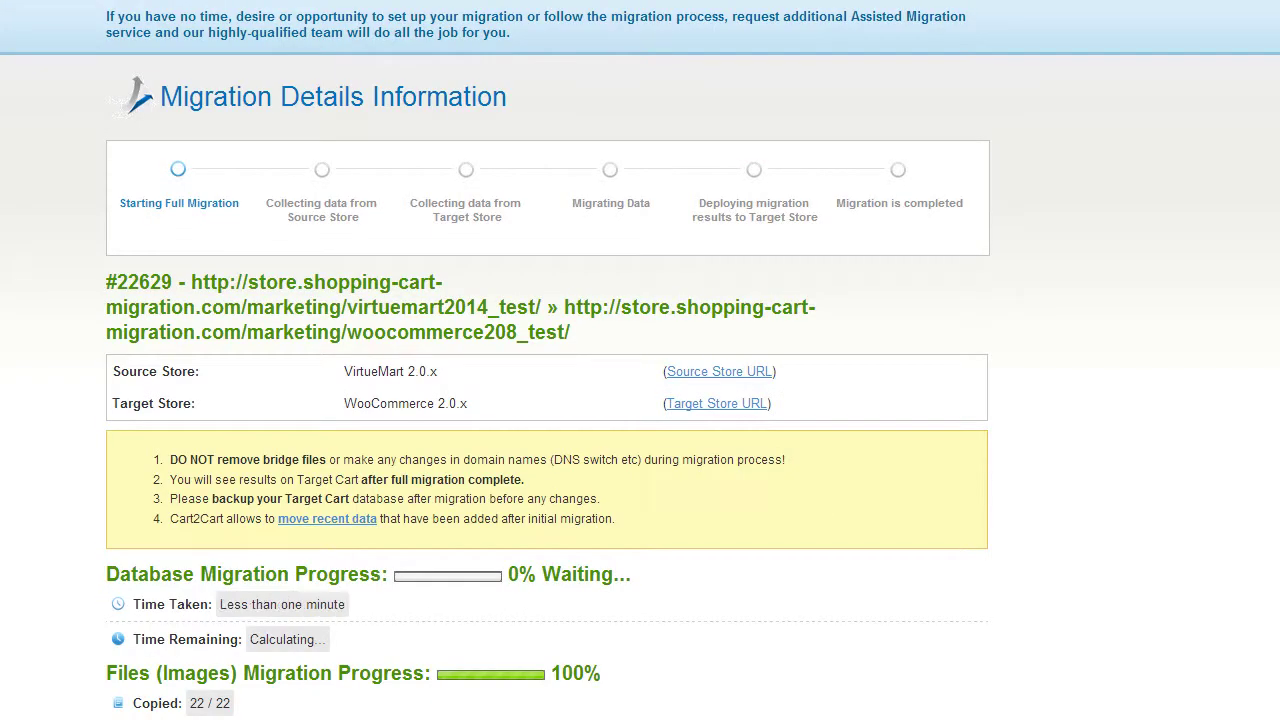